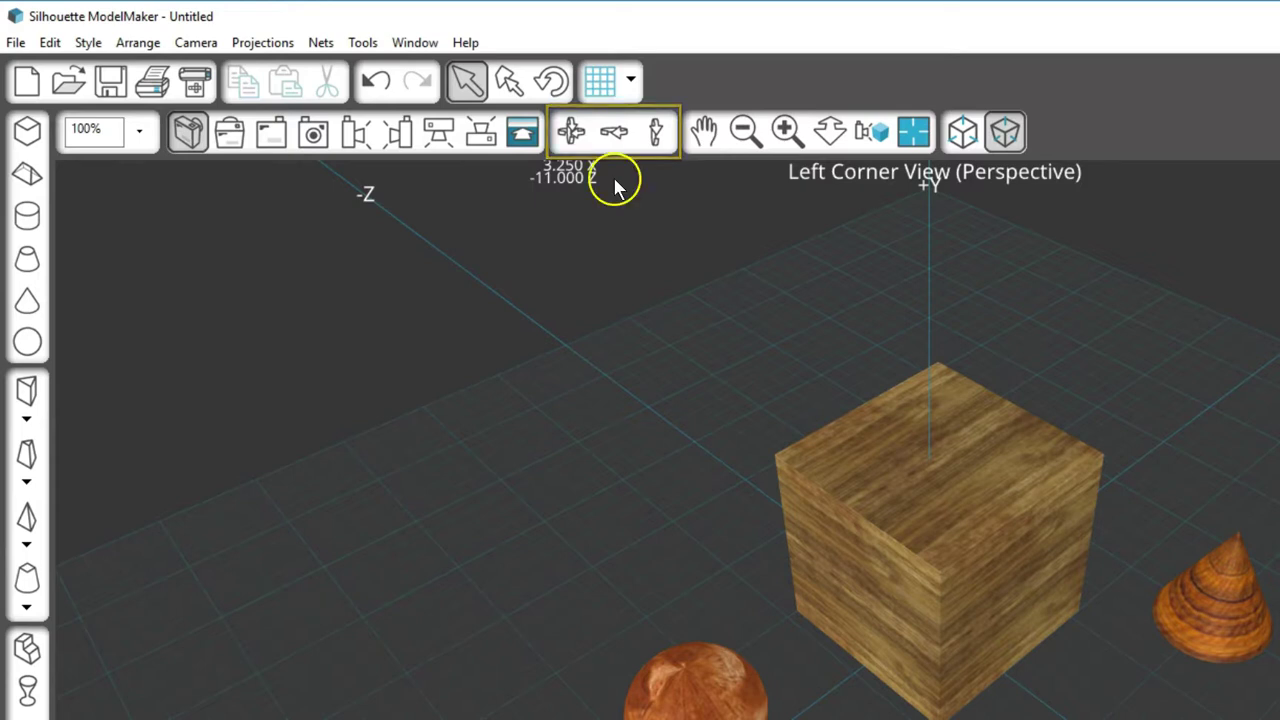
- Keep the Custom tool set and step through the front, back, left, right, top and bottom camera presets
{"action": "left_click", "coordinate": [374, 46]}
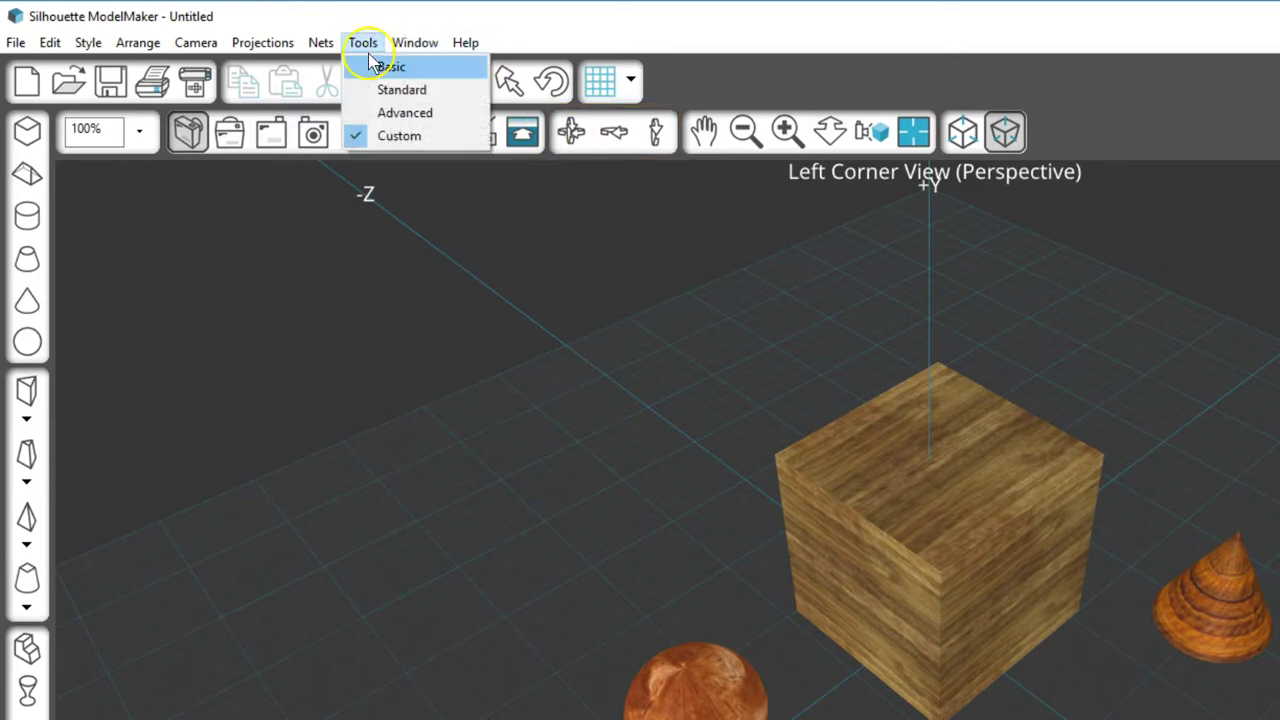
{"action": "left_click", "coordinate": [453, 137]}
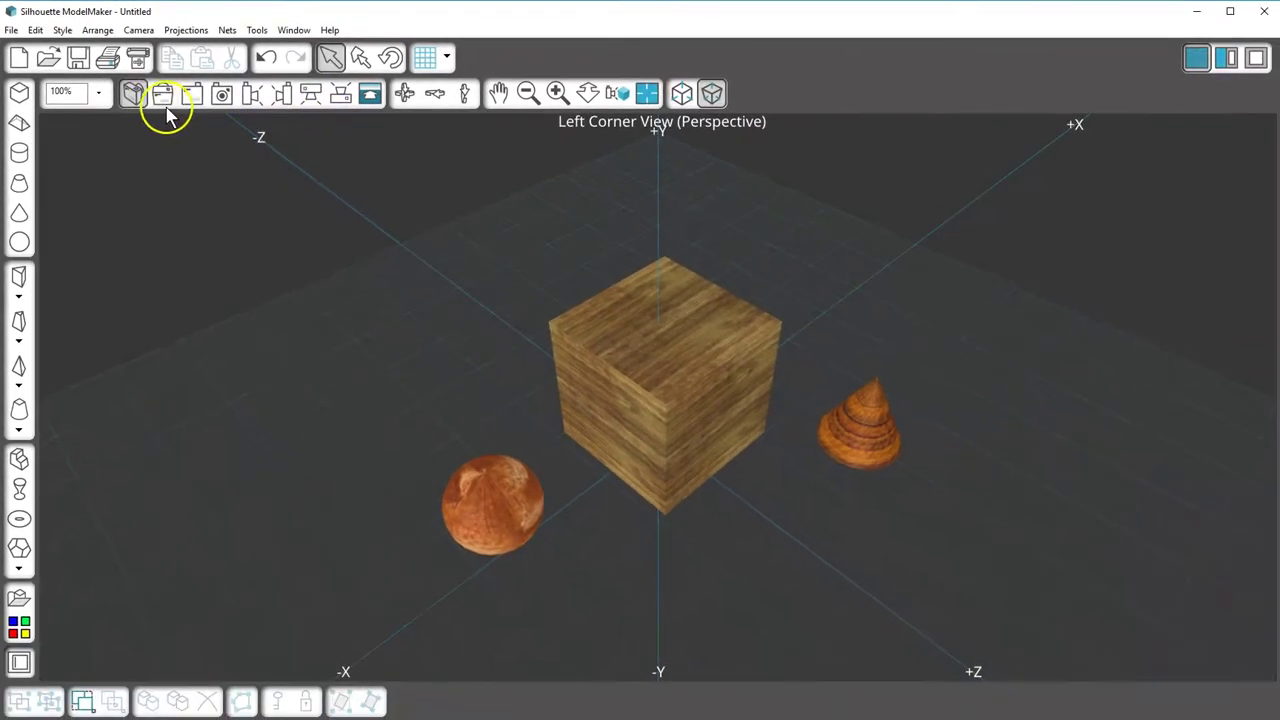
{"action": "left_click", "coordinate": [162, 96]}
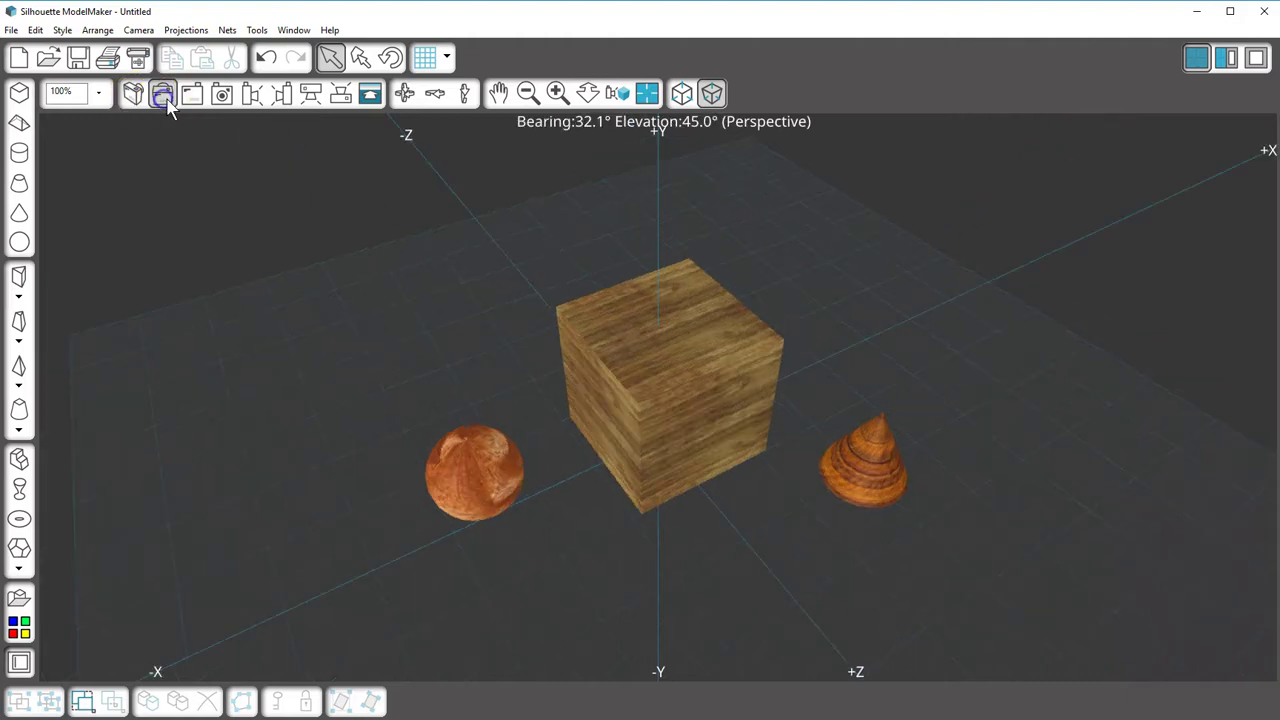
{"action": "left_click", "coordinate": [192, 95]}
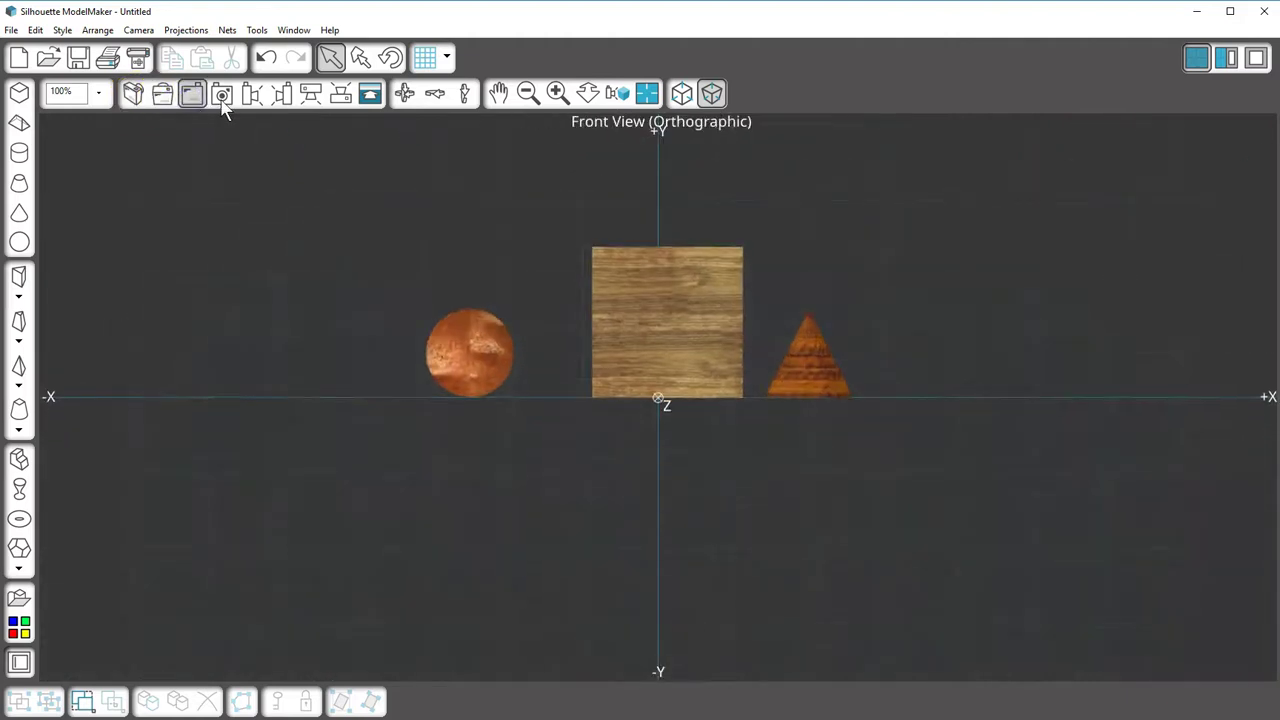
{"action": "left_click", "coordinate": [221, 95]}
{"action": "left_click", "coordinate": [251, 96]}
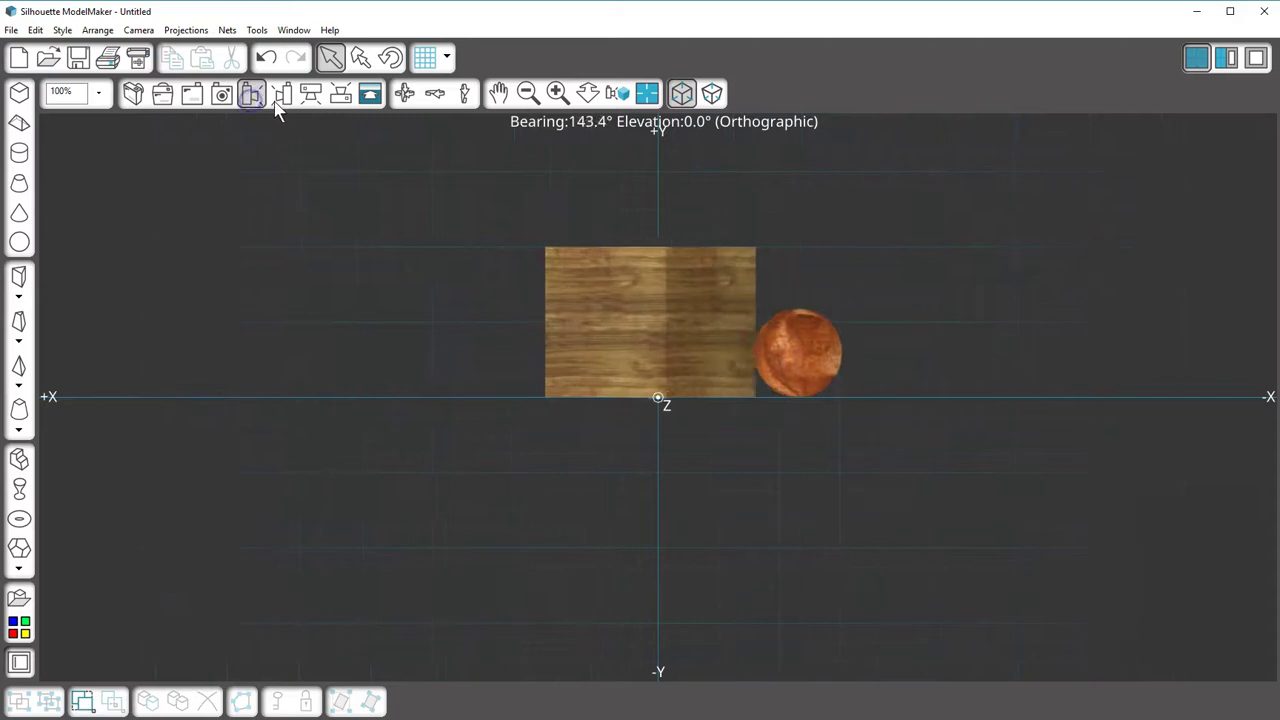
{"action": "left_click", "coordinate": [283, 100]}
{"action": "left_click", "coordinate": [311, 98]}
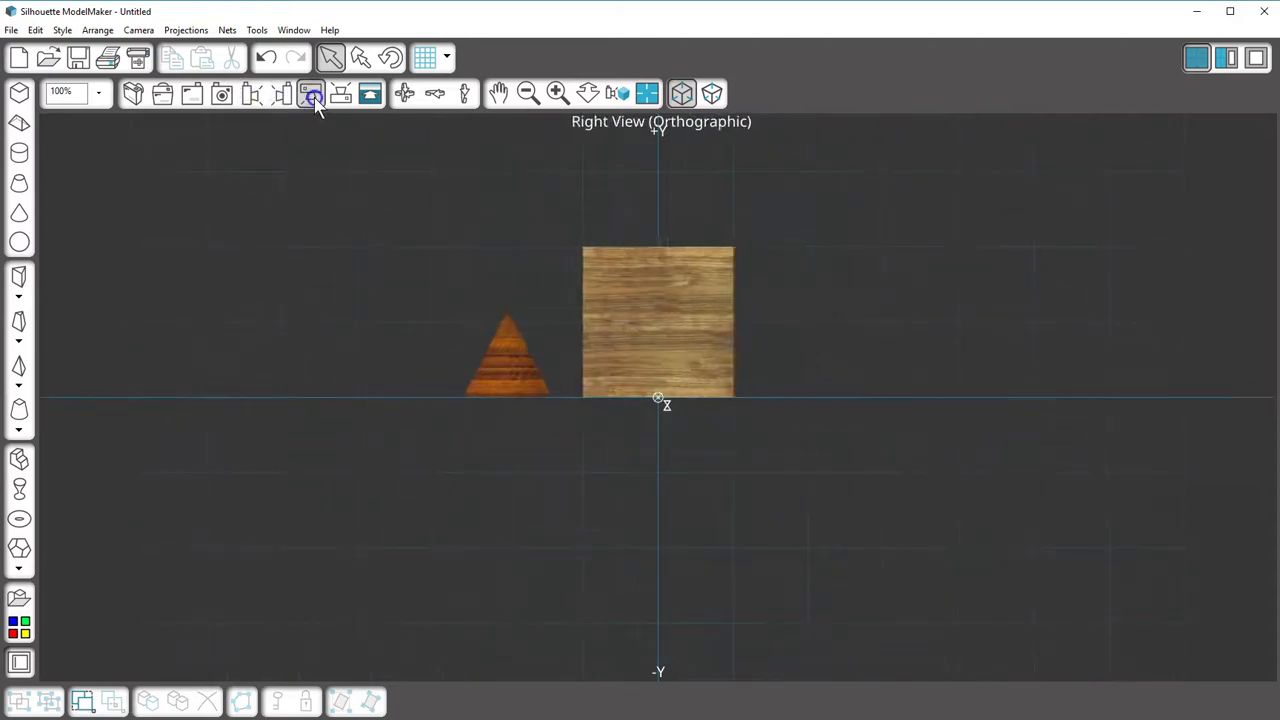
{"action": "left_click", "coordinate": [340, 100]}
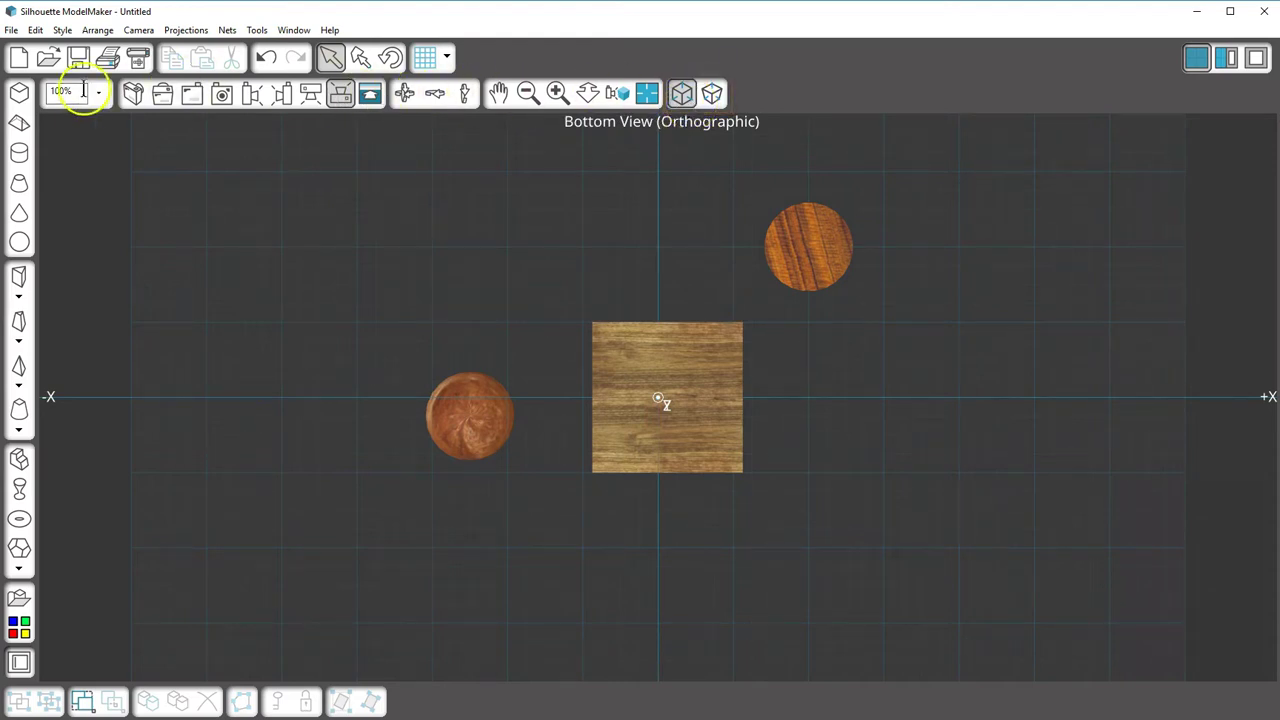
- Return to the left corner view, try isometric projection, then switch back to perspective
{"action": "left_click", "coordinate": [133, 95]}
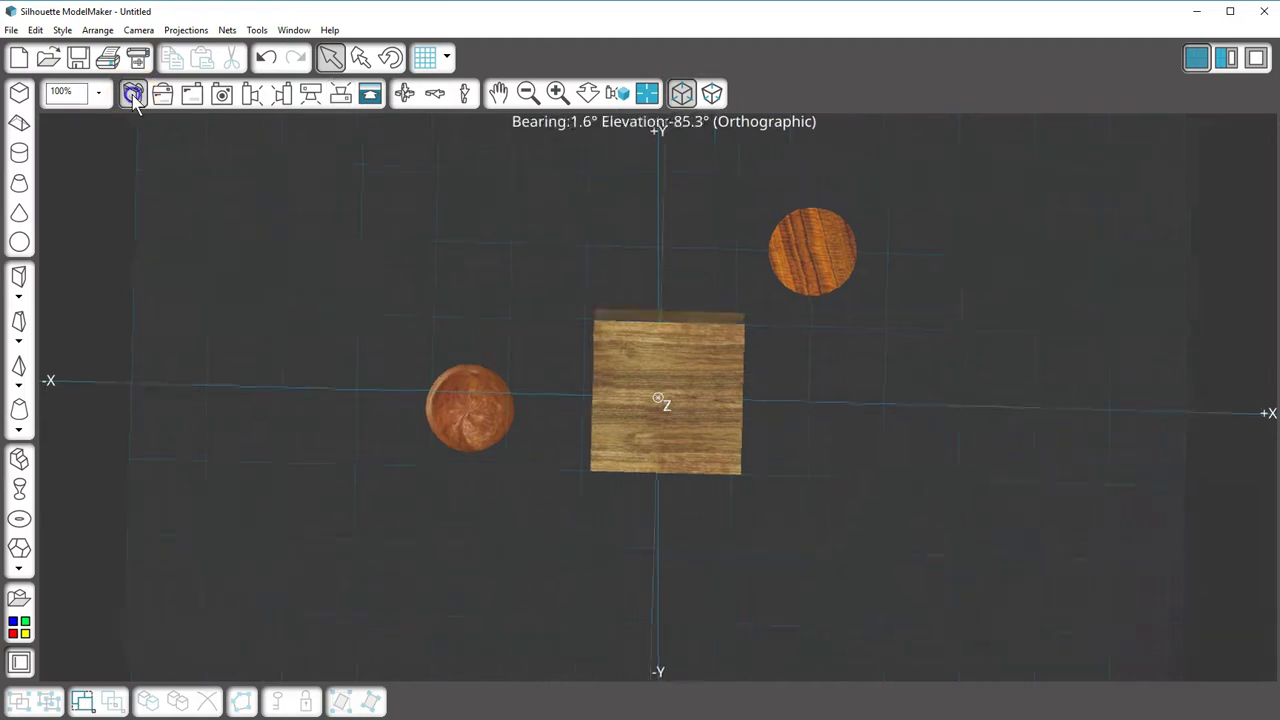
{"action": "left_click", "coordinate": [680, 95]}
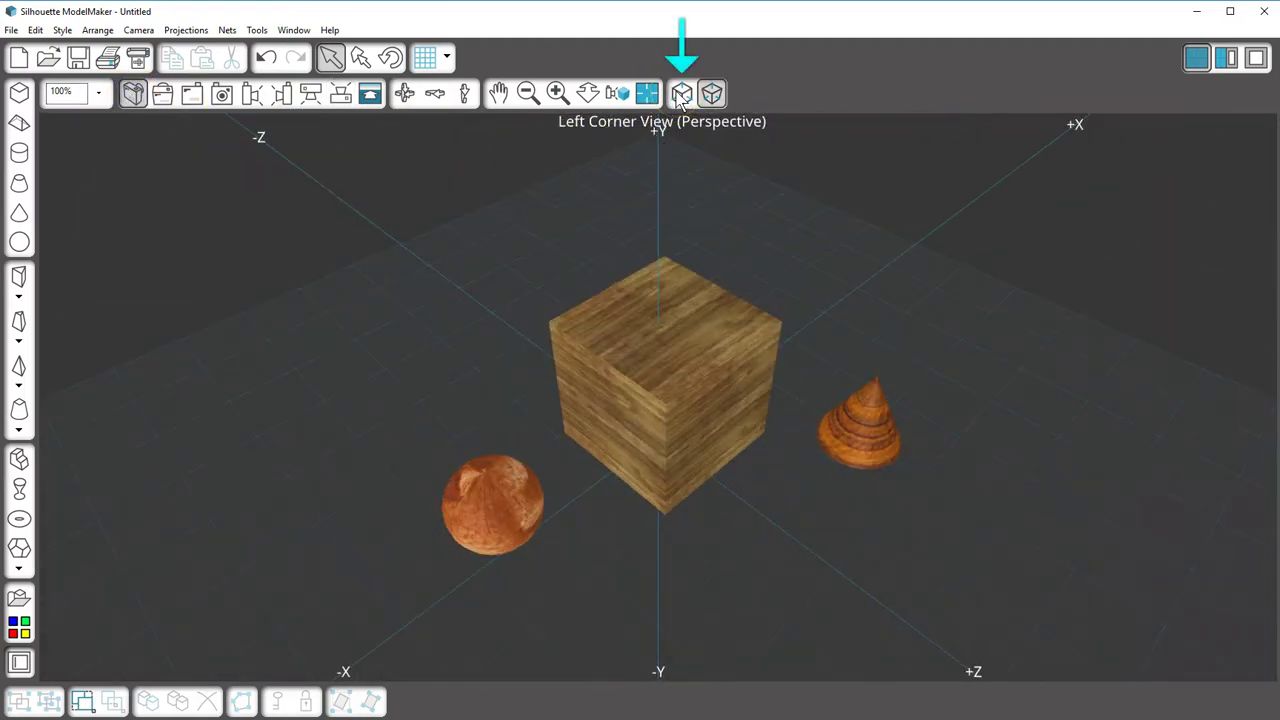
{"action": "left_click", "coordinate": [681, 93]}
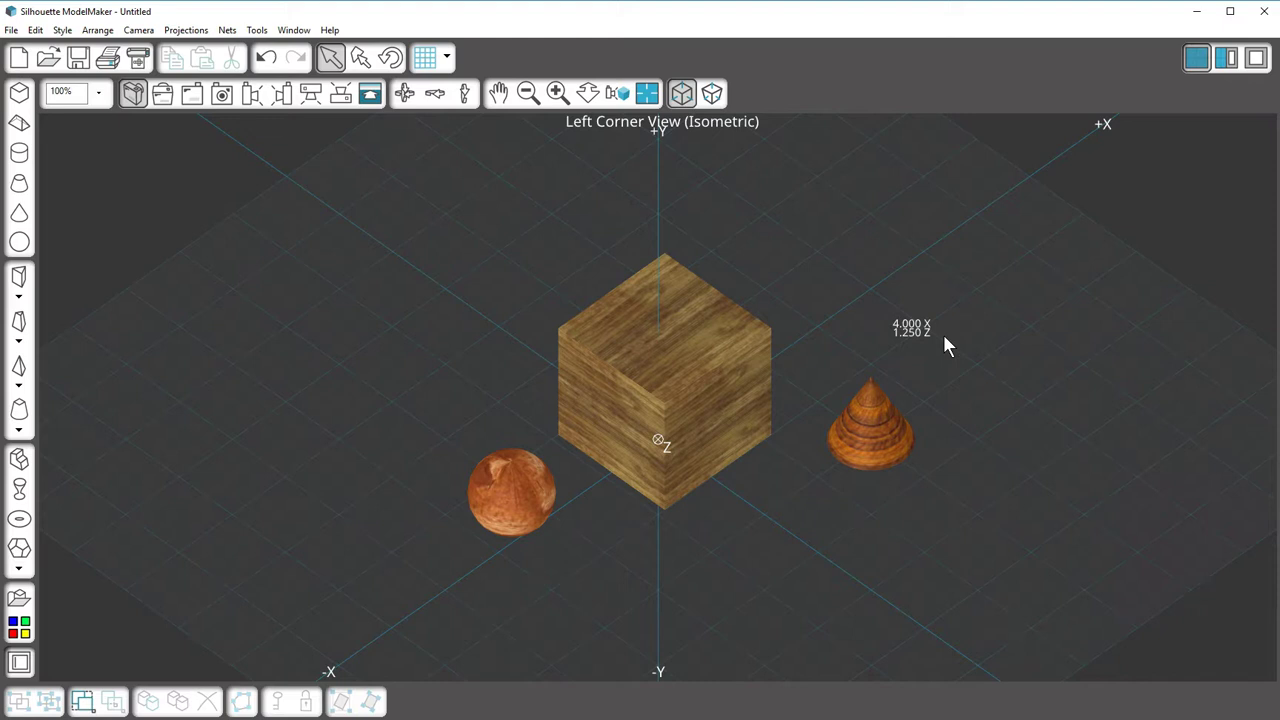
{"action": "mouse_move", "coordinate": [872, 333]}
{"action": "left_mouse_down"}
{"action": "mouse_move", "coordinate": [797, 351]}
{"action": "mouse_move", "coordinate": [789, 403]}
{"action": "mouse_move", "coordinate": [733, 487]}
{"action": "mouse_move", "coordinate": [666, 520]}
{"action": "left_mouse_up"}
{"action": "left_click", "coordinate": [664, 516]}
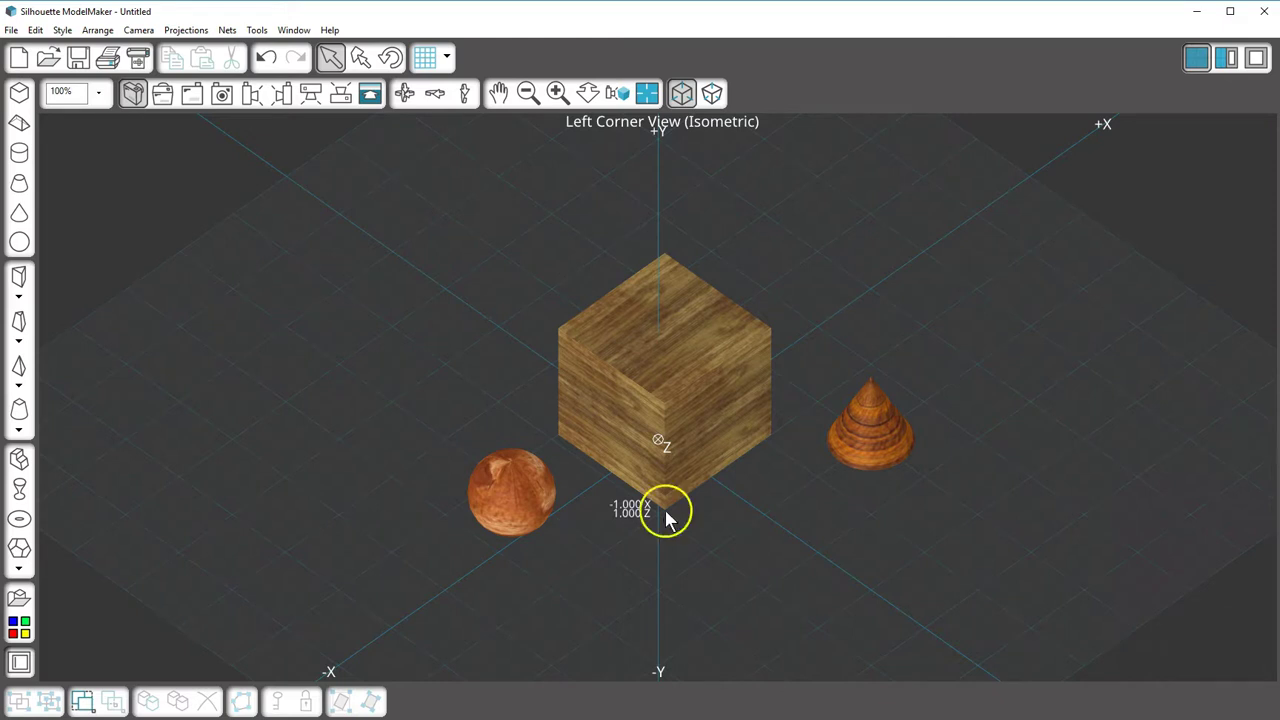
{"action": "left_click", "coordinate": [714, 106]}
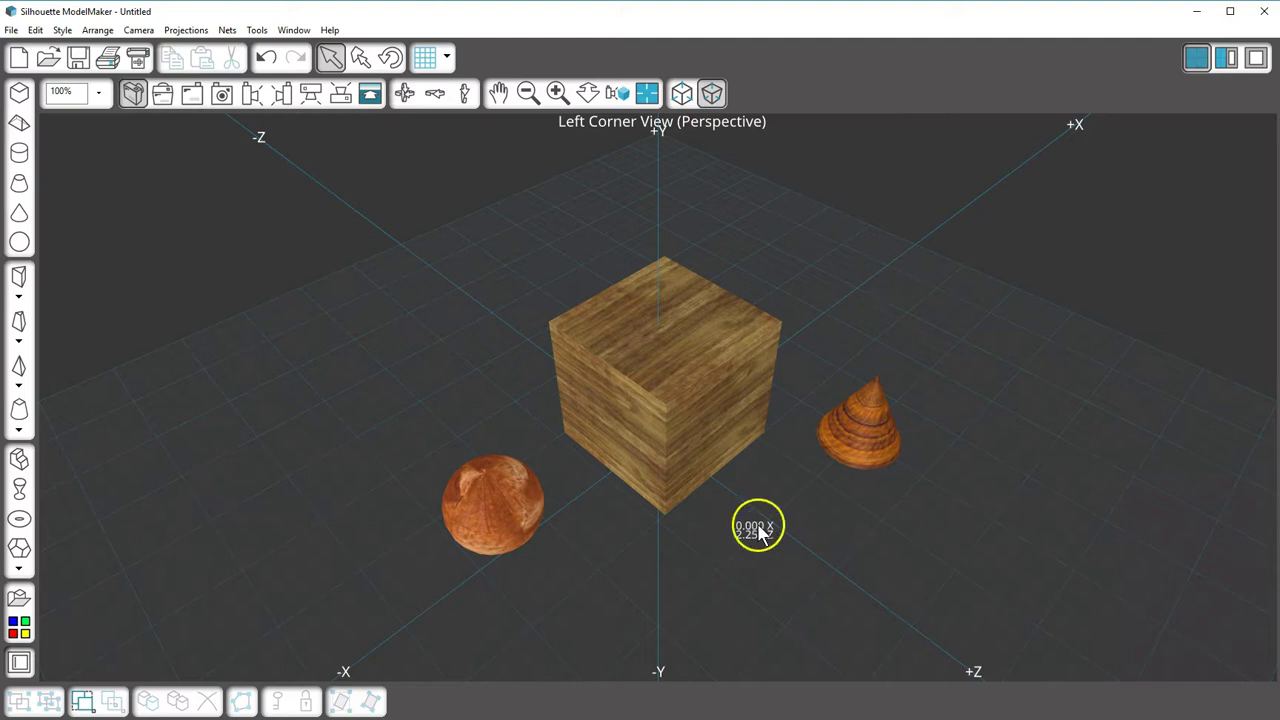
- Revisit the tilted front, left and top views, ending on Front View in perspective
{"action": "left_click", "coordinate": [163, 96]}
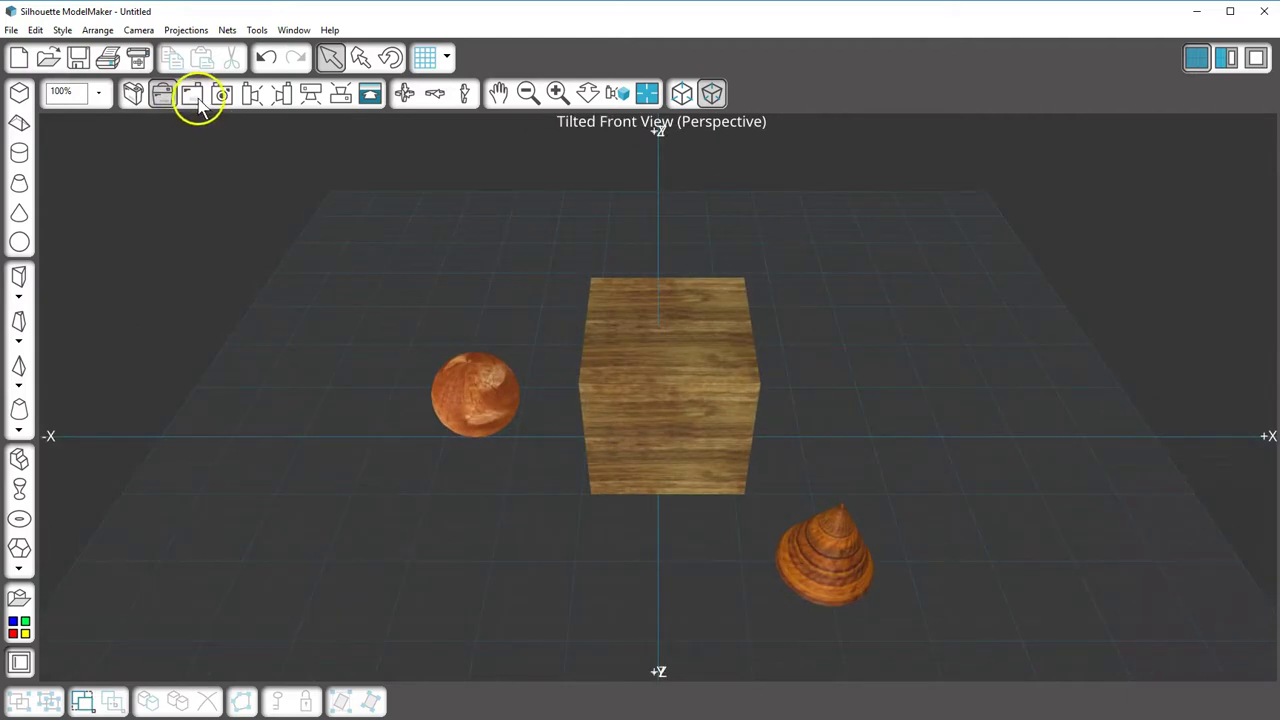
{"action": "left_click", "coordinate": [200, 100]}
{"action": "left_click", "coordinate": [250, 100]}
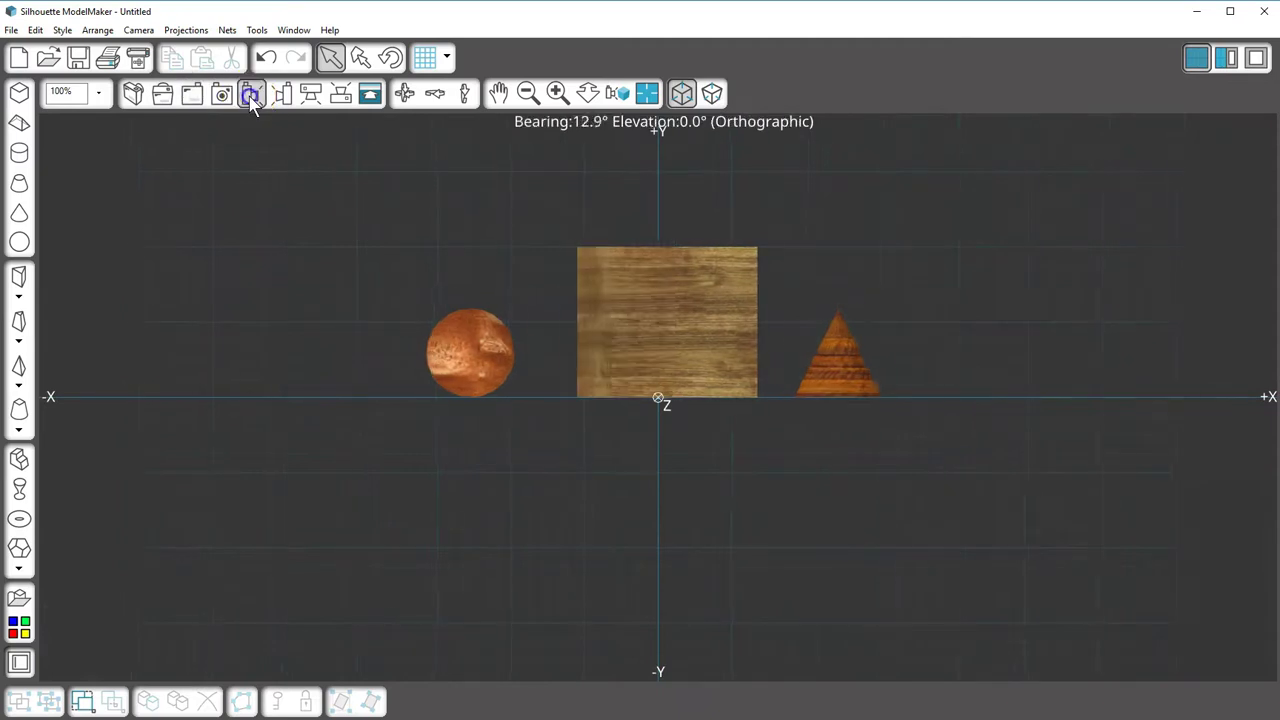
{"action": "left_click", "coordinate": [311, 100]}
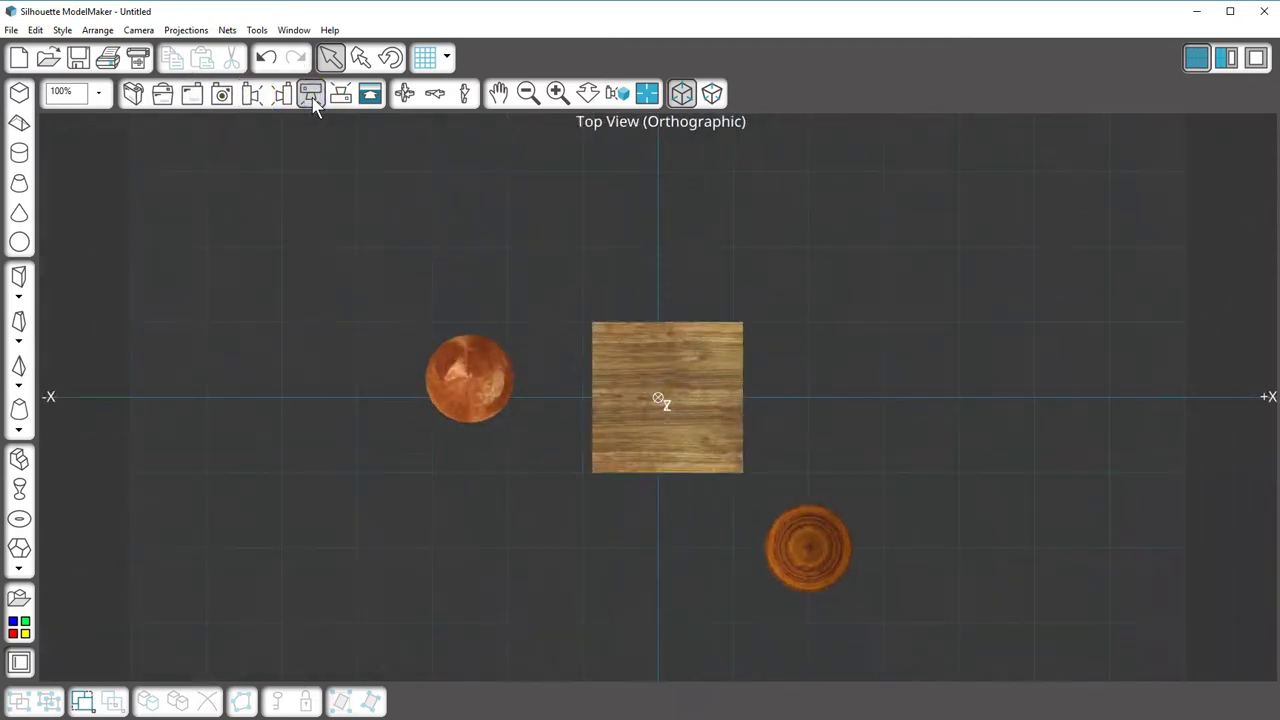
{"action": "left_click", "coordinate": [191, 94]}
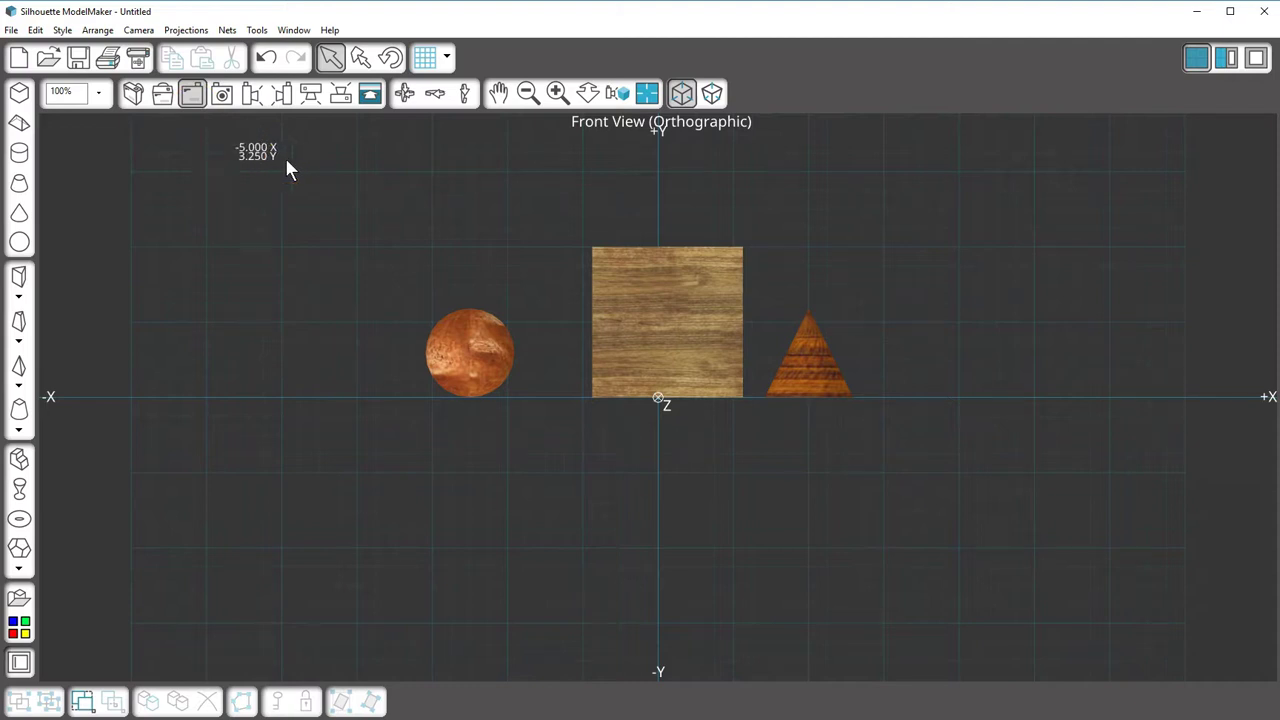
{"action": "left_click", "coordinate": [716, 100]}
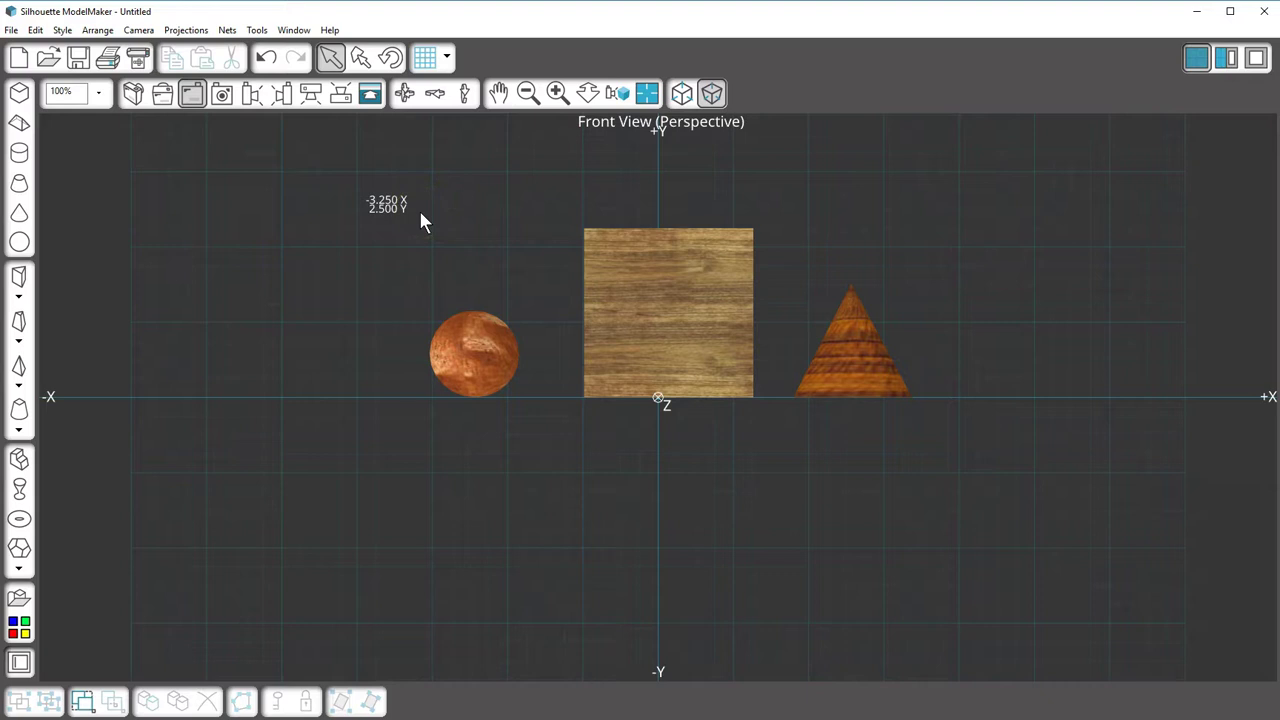
- Marquee-select the sphere, cube and cone, deselect them, and make Front View orthographic
{"action": "left_click_drag", "start_coordinate": [420, 214], "coordinate": [955, 453]}
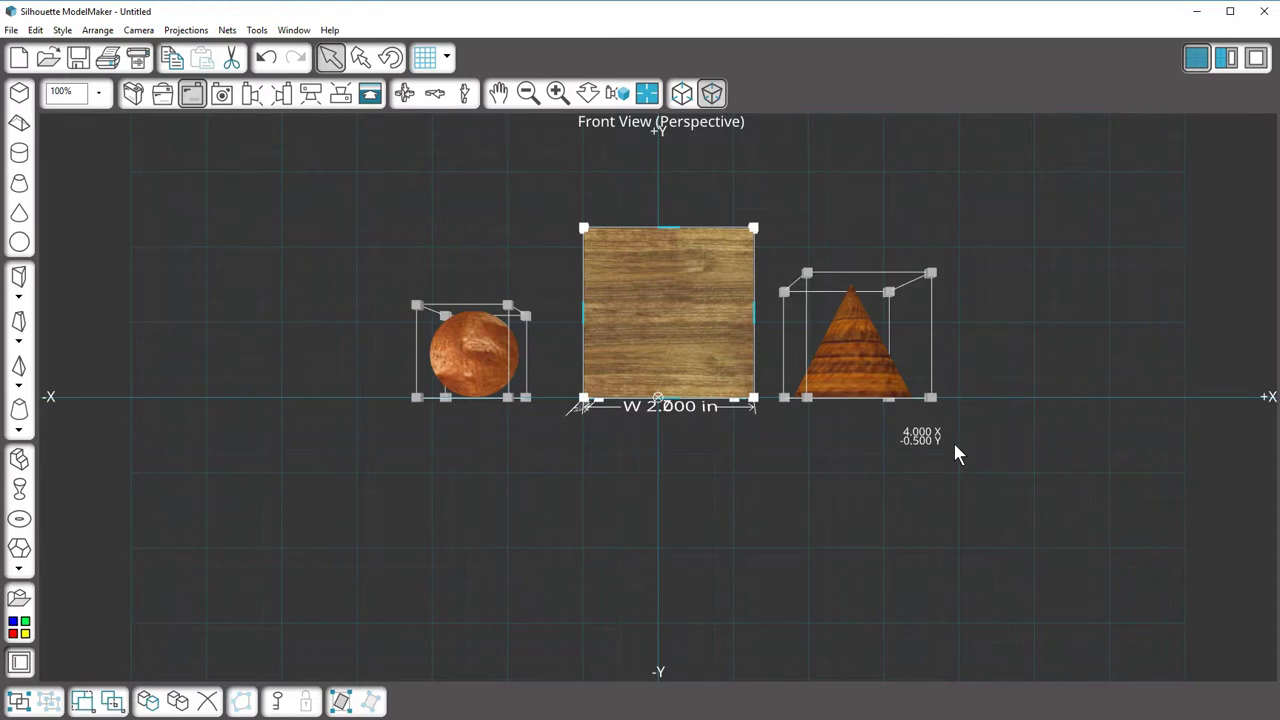
{"action": "left_click", "coordinate": [787, 447]}
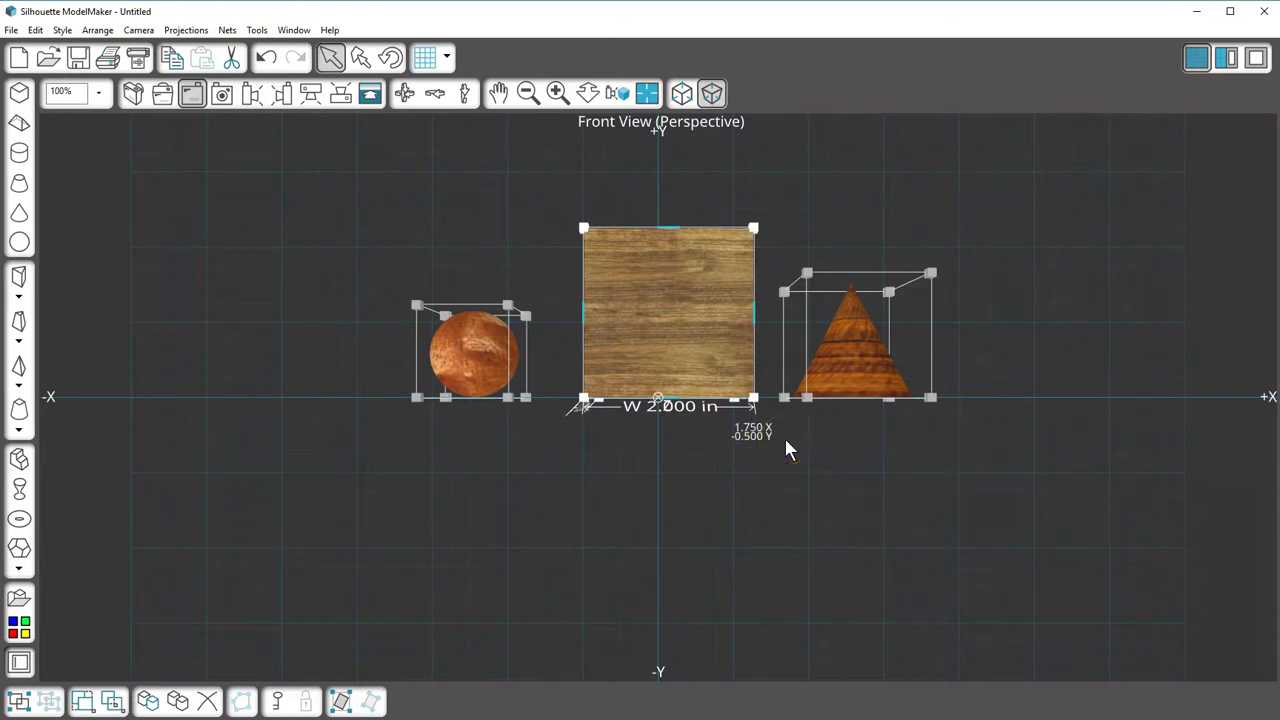
{"action": "left_click", "coordinate": [786, 441]}
{"action": "left_click", "coordinate": [666, 163]}
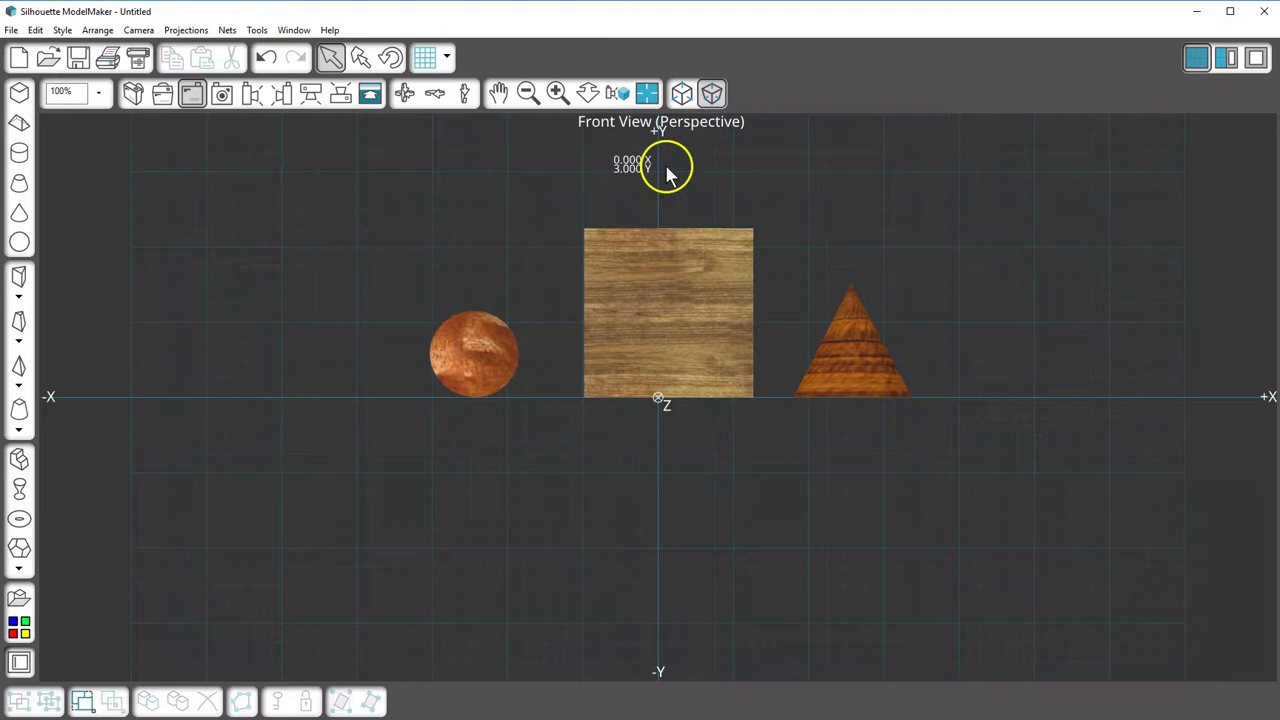
{"action": "left_click", "coordinate": [682, 94]}
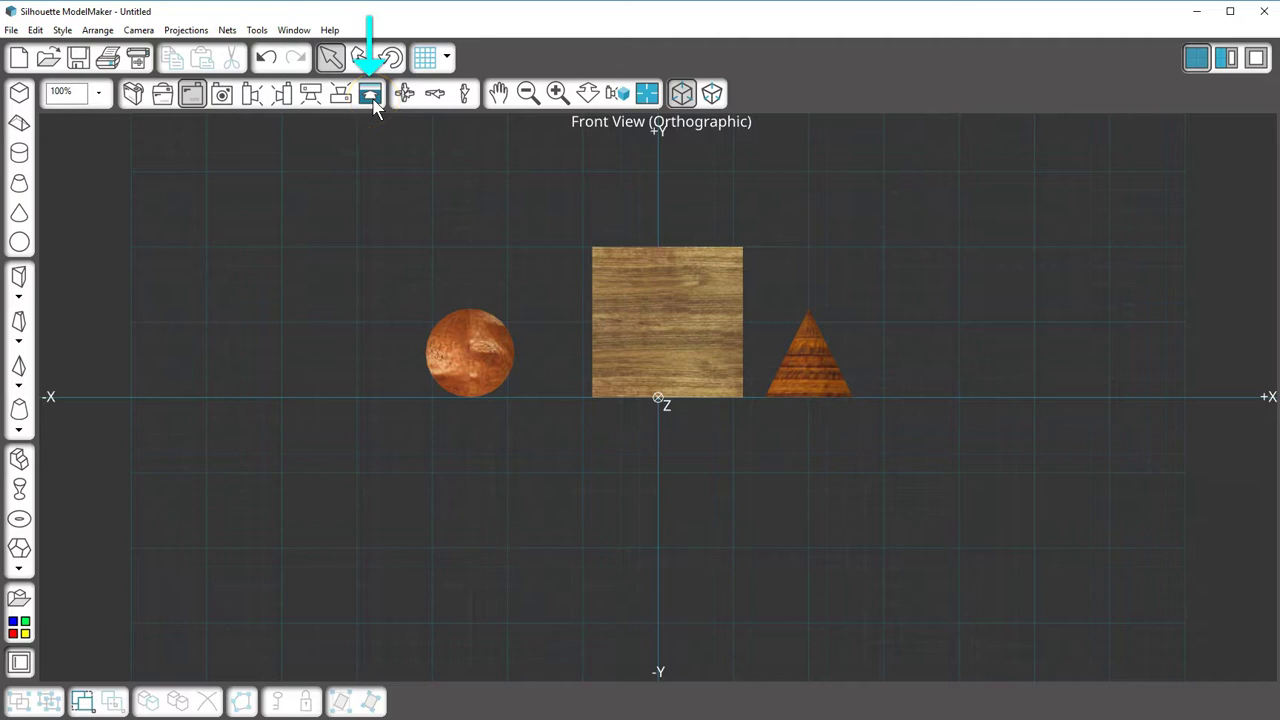
- Enter the Inside camera, tilt and walk toward the sphere, then reset to bearing 0° and elevation 0°
{"action": "left_click", "coordinate": [371, 96]}
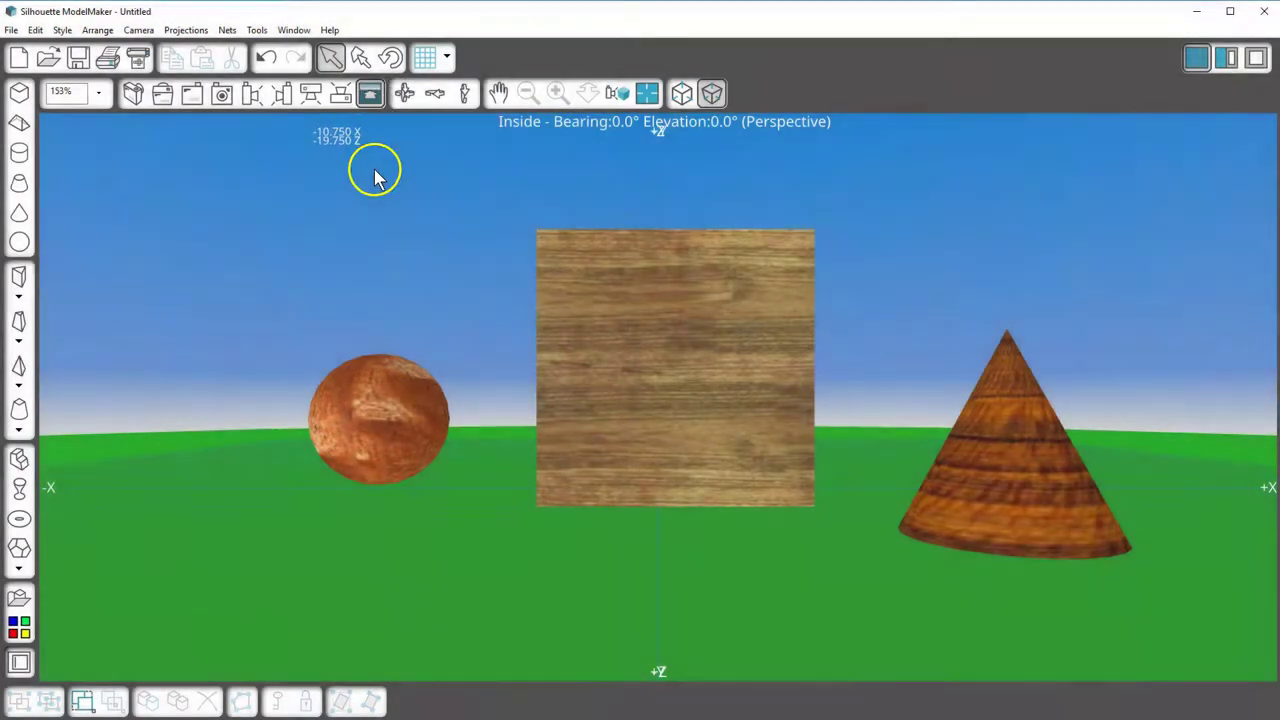
{"action": "left_click_drag", "start_coordinate": [377, 177], "coordinate": [376, 187]}
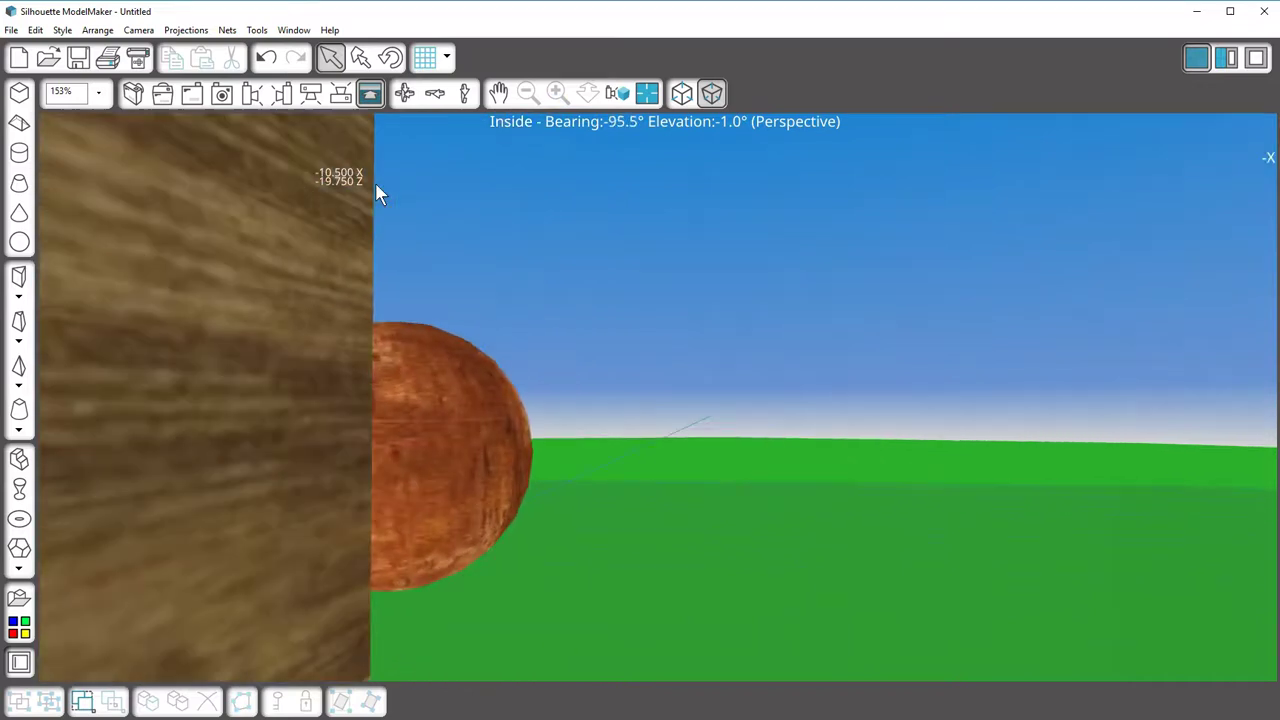
{"action": "key", "text": "Left"}
{"action": "key", "text": "Up"}
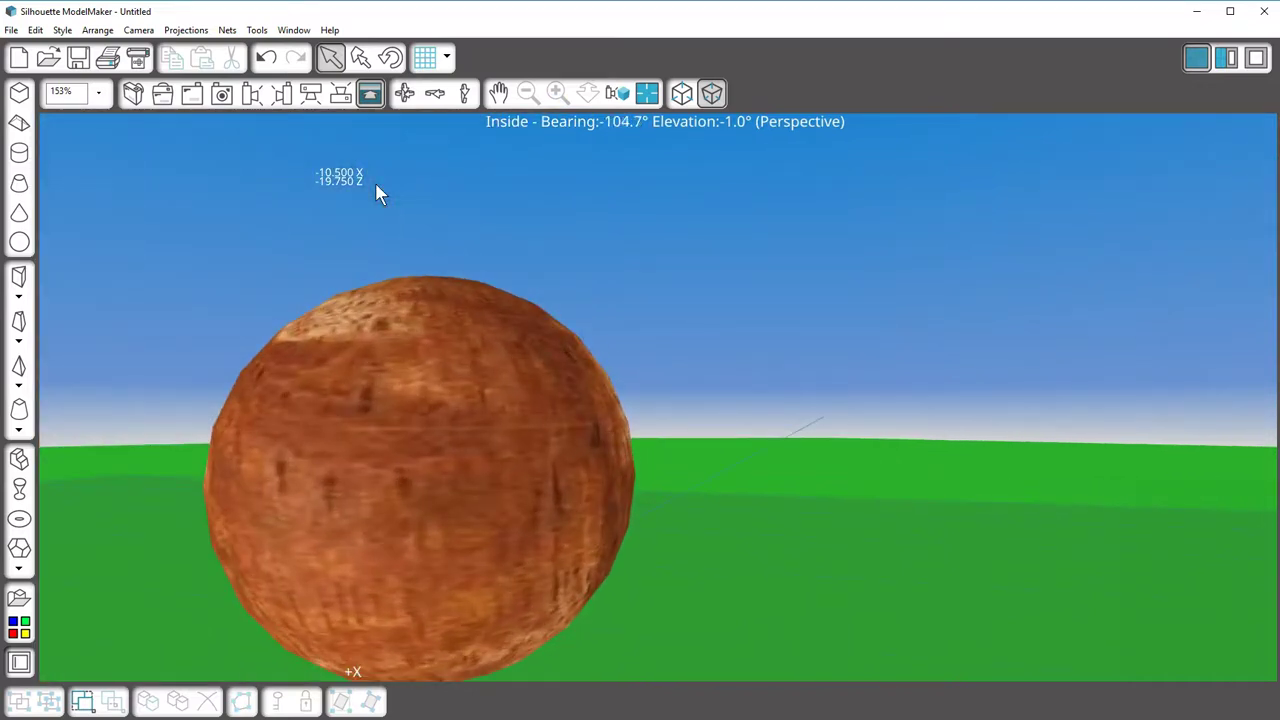
{"action": "left_click", "coordinate": [647, 95]}
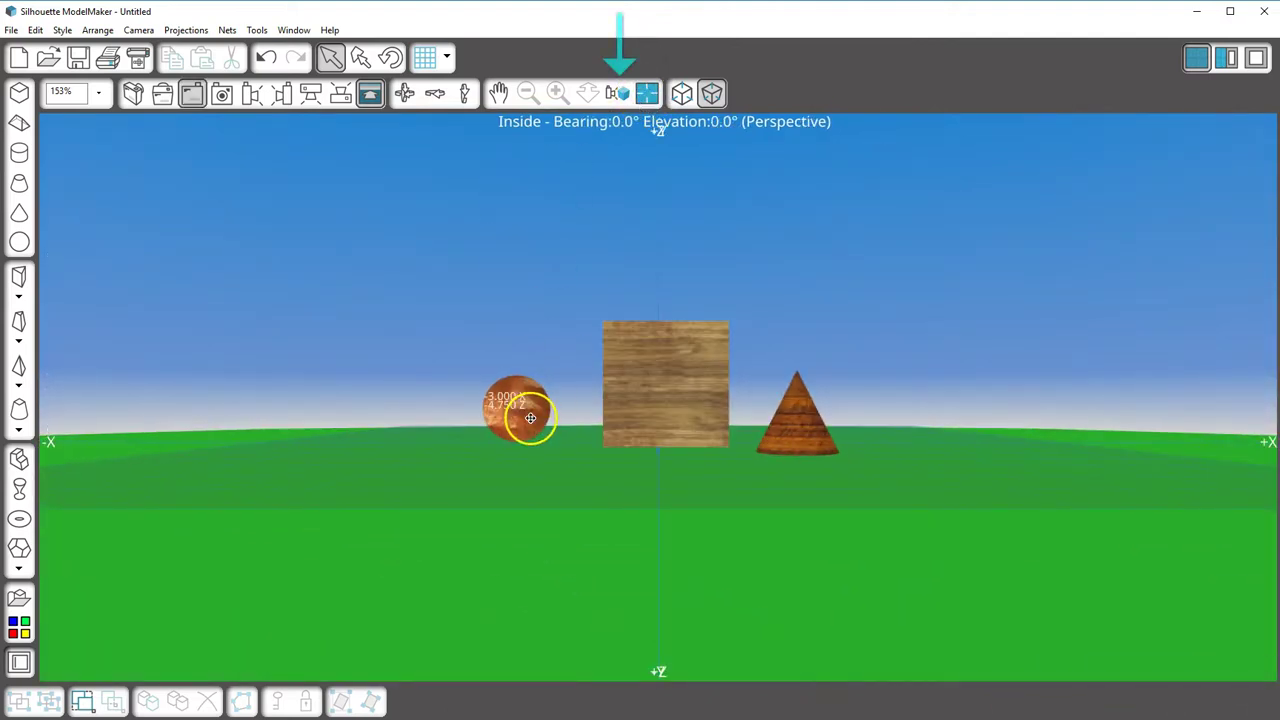
- Select the sphere, zoom to it, and pan until the cube faces the camera
{"action": "key", "text": "ctrl+z"}
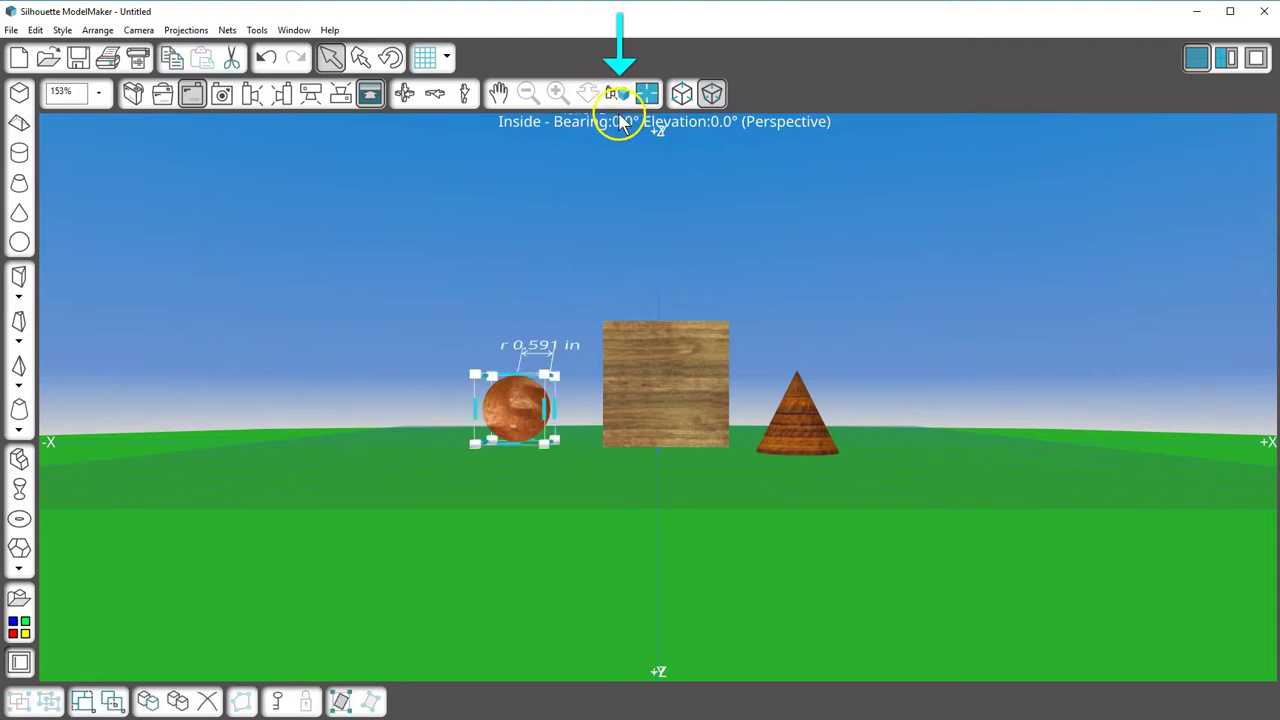
{"action": "left_click", "coordinate": [619, 94]}
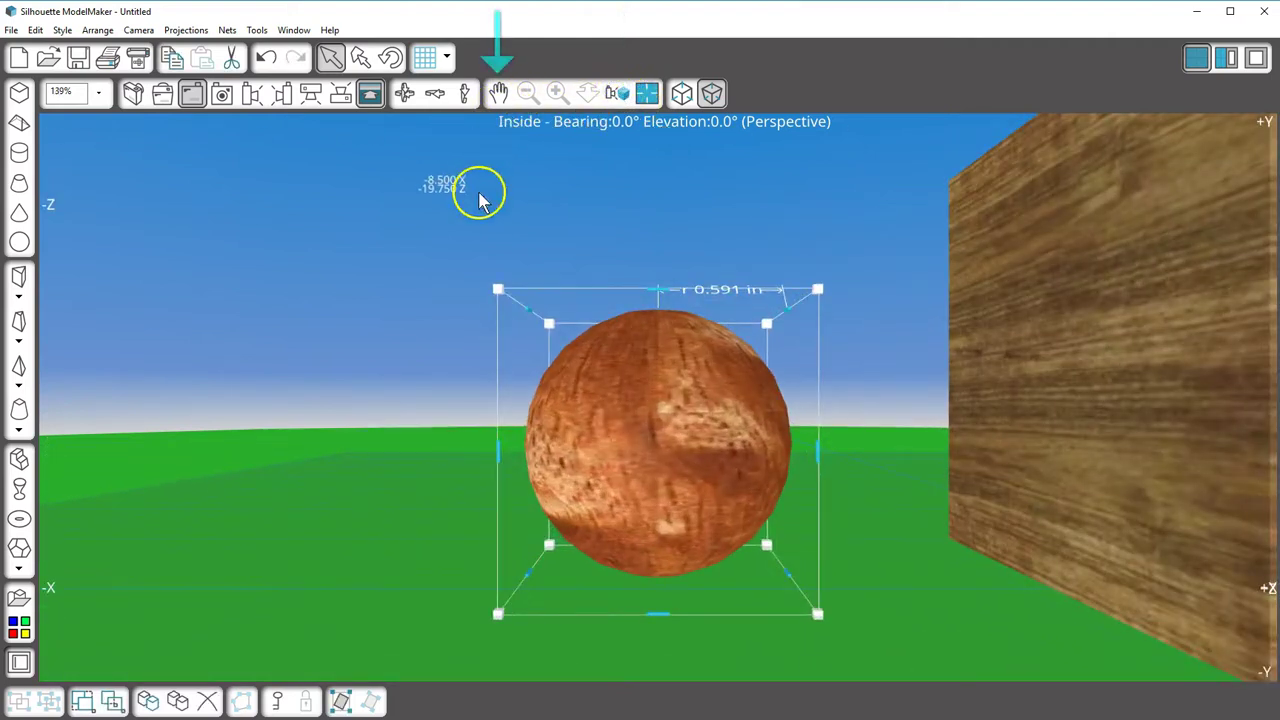
{"action": "left_click", "coordinate": [498, 93]}
{"action": "left_click", "coordinate": [890, 495]}
{"action": "left_click_drag", "start_coordinate": [877, 498], "coordinate": [580, 466]}
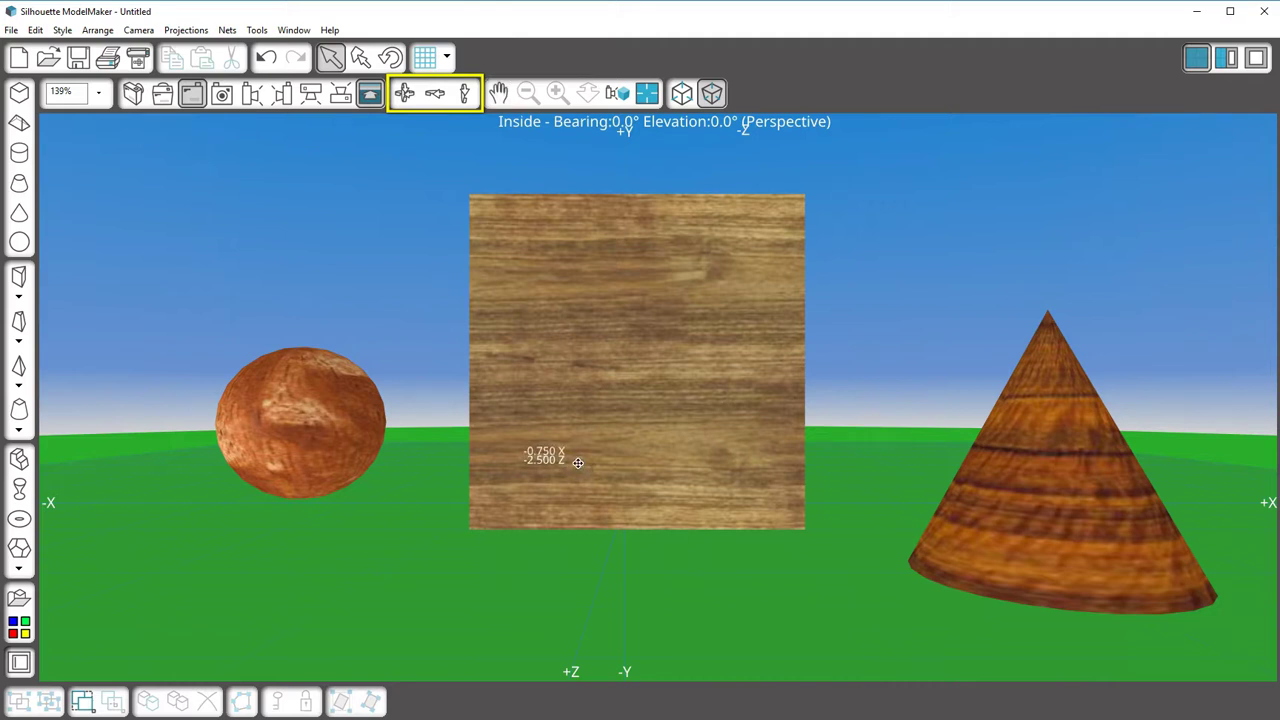
- Turn, tilt and swing the camera to look down over the objects
{"action": "left_click", "coordinate": [434, 97]}
{"action": "left_click_drag", "start_coordinate": [737, 374], "coordinate": [760, 360]}
{"action": "left_click", "coordinate": [464, 93]}
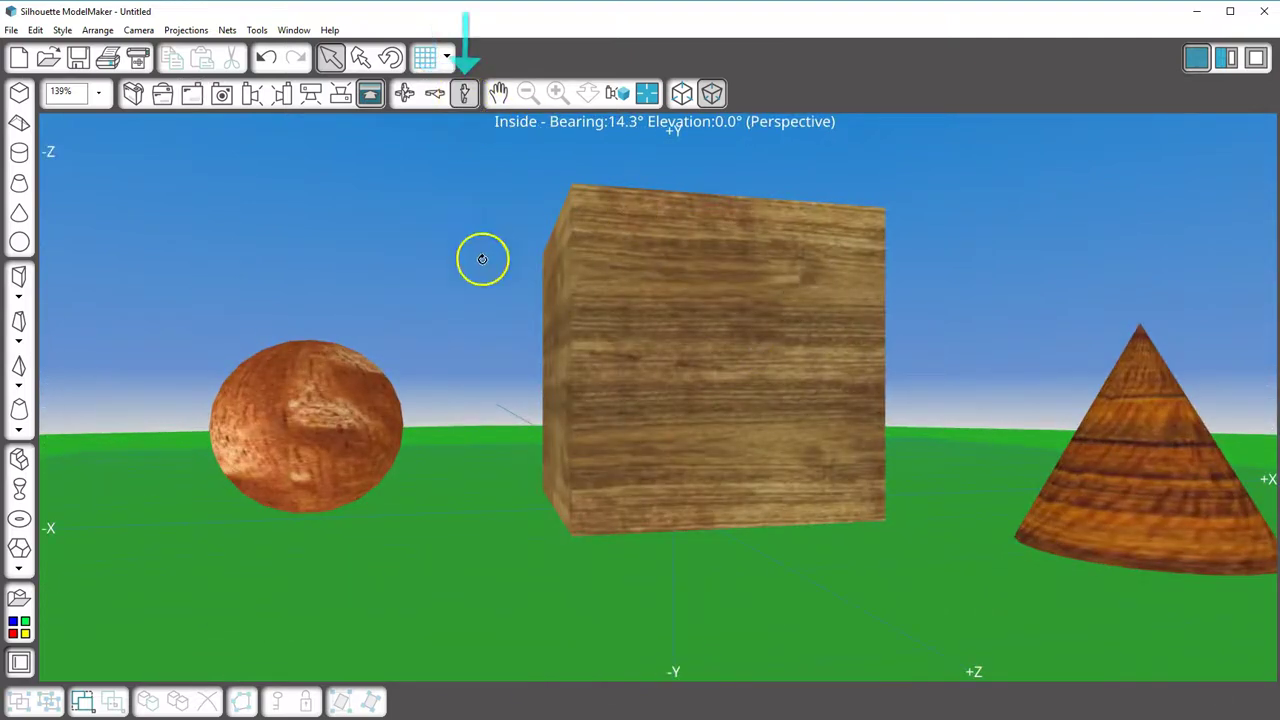
{"action": "mouse_move", "coordinate": [482, 259]}
{"action": "left_mouse_down"}
{"action": "mouse_move", "coordinate": [480, 297]}
{"action": "mouse_move", "coordinate": [483, 246]}
{"action": "mouse_move", "coordinate": [486, 277]}
{"action": "left_mouse_up"}
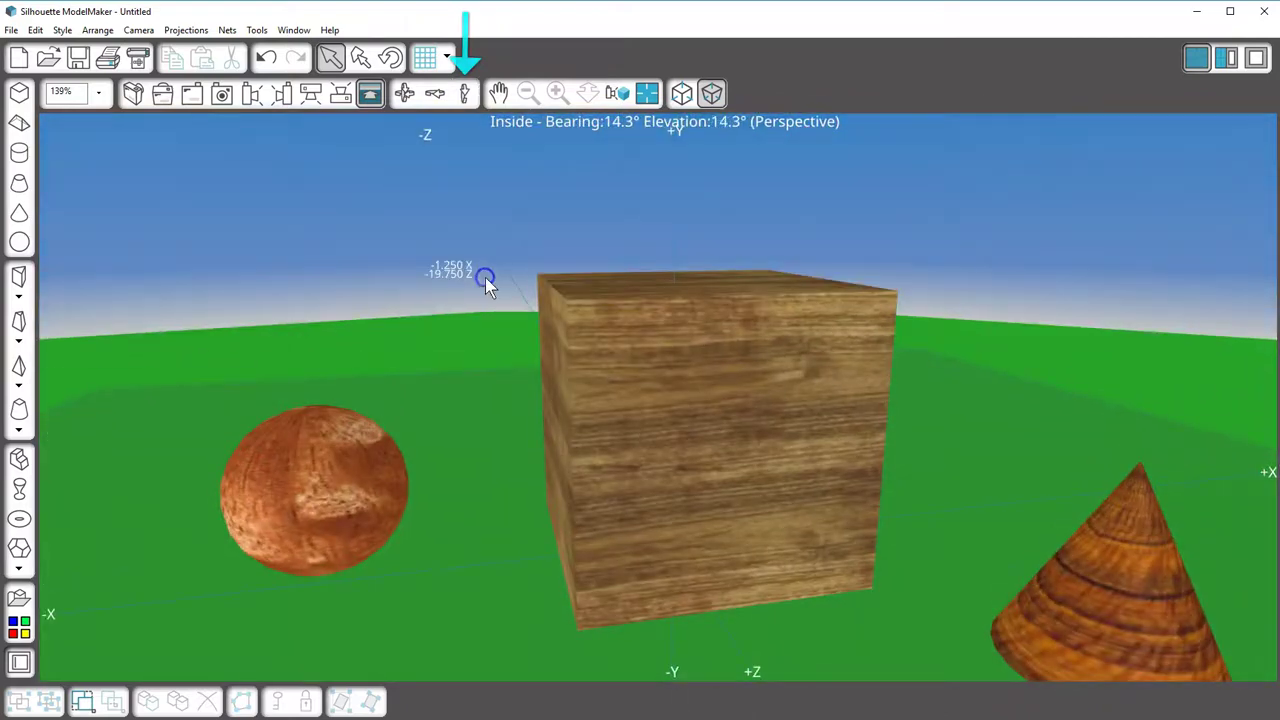
{"action": "left_click", "coordinate": [404, 93]}
{"action": "left_click_drag", "start_coordinate": [751, 409], "coordinate": [983, 463]}
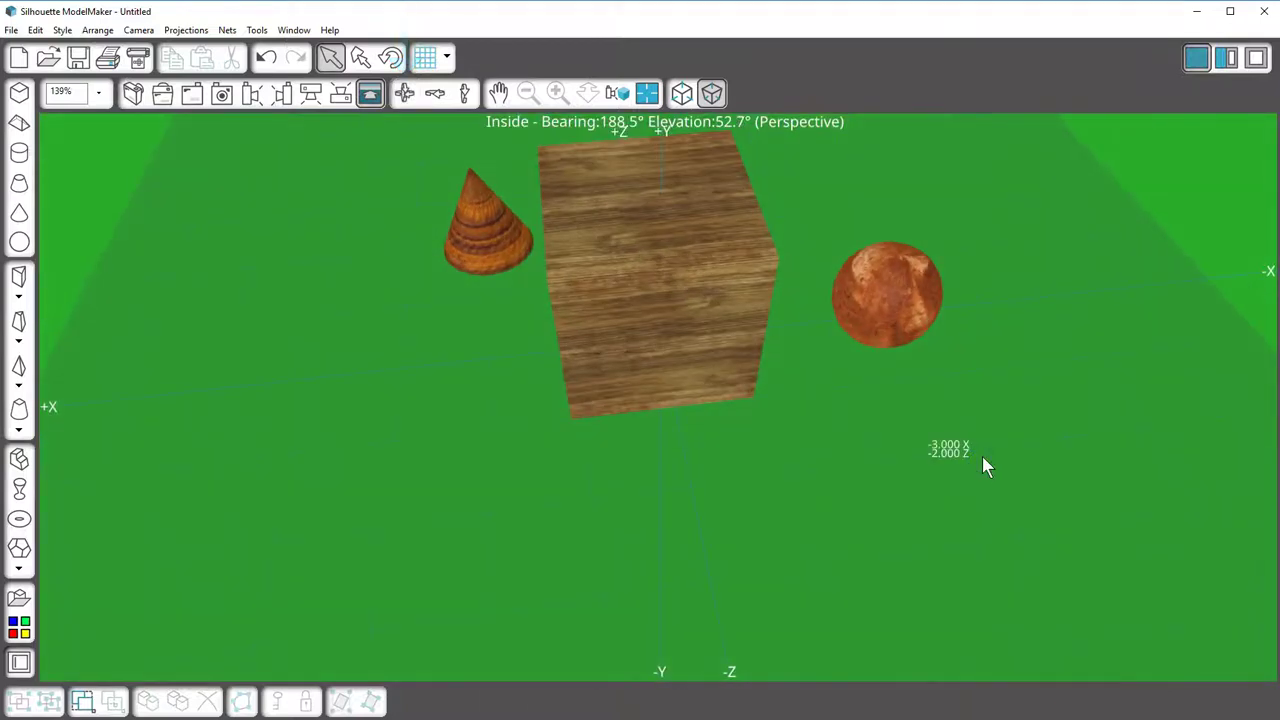
- Jump to the Left Corner View and orbit slightly to bearing 28.4°, elevation 24.4°
{"action": "left_click", "coordinate": [132, 95]}
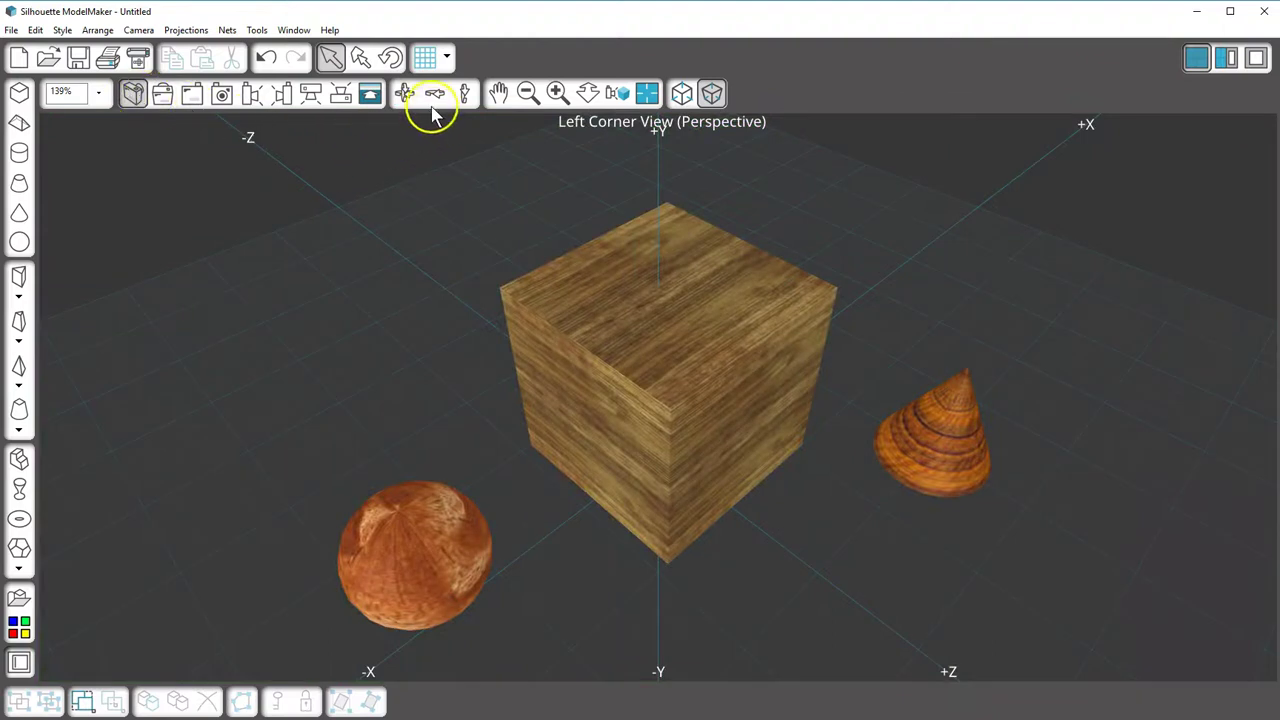
{"action": "left_click", "coordinate": [402, 93]}
{"action": "middle_click_drag", "start_coordinate": [428, 233], "coordinate": [409, 209]}
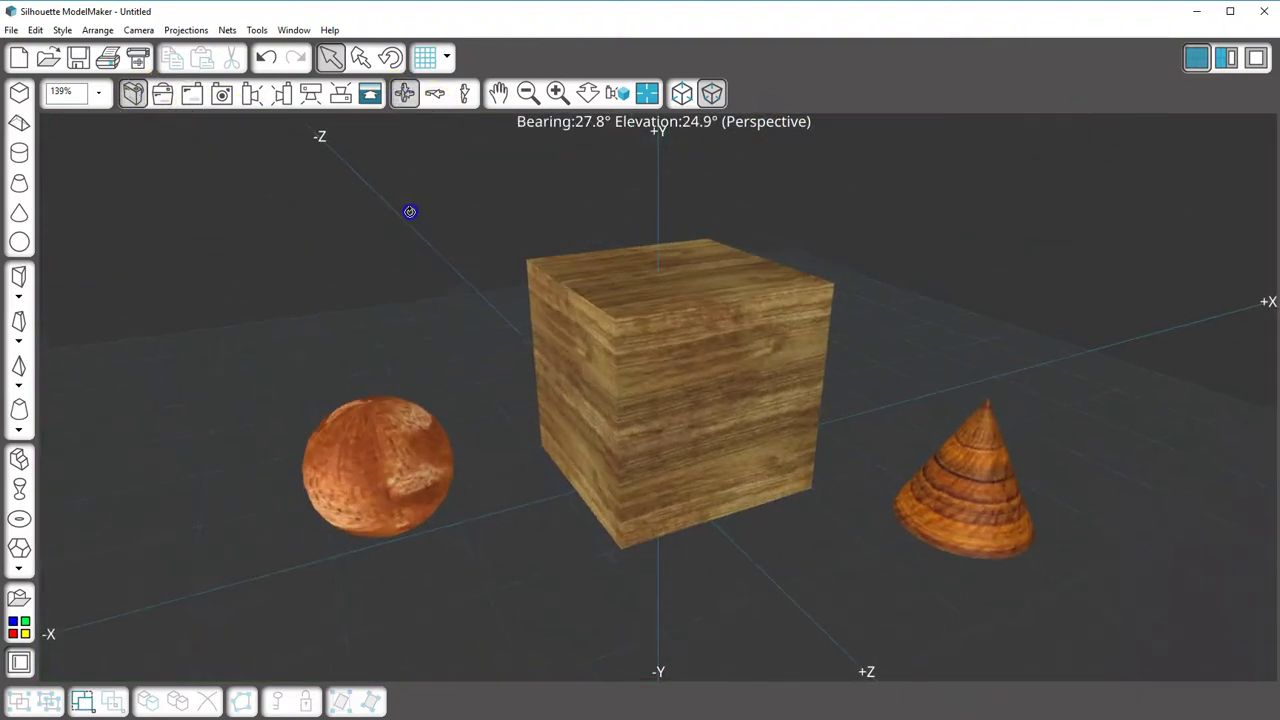